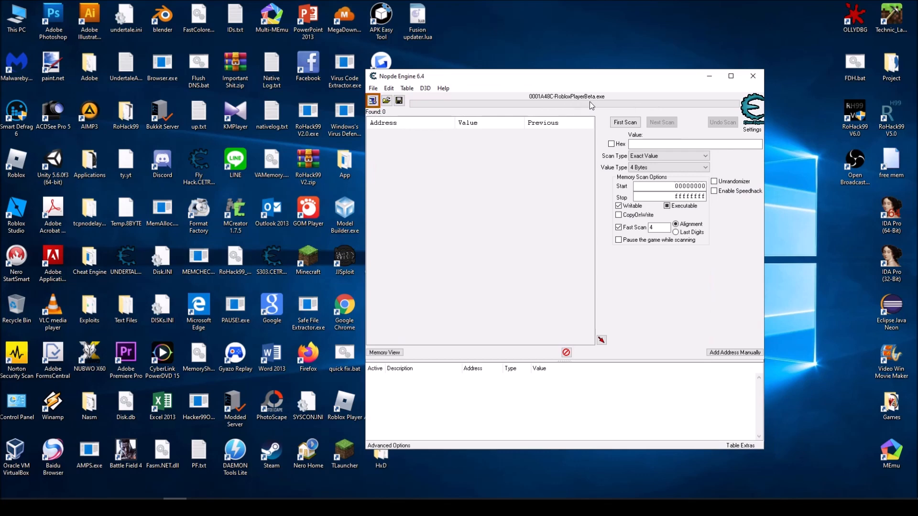
Scan the process memory for the string "getmetatable", with the Writable filter turned off
{"action": "left_click", "coordinate": [663, 168]}
{"action": "left_click", "coordinate": [663, 168]}
{"action": "left_click", "coordinate": [663, 169]}
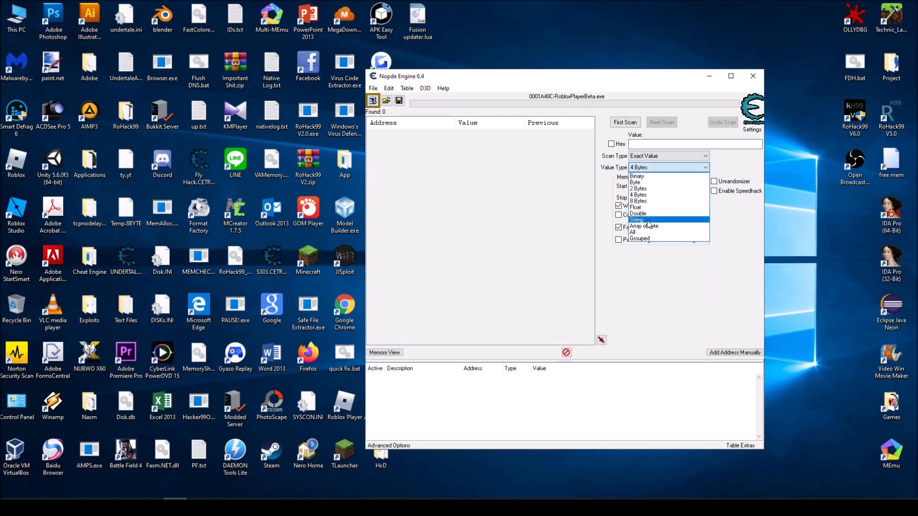
{"action": "left_click", "coordinate": [643, 220]}
{"action": "left_click", "coordinate": [618, 206]}
{"action": "left_click", "coordinate": [669, 144]}
{"action": "type", "text": "getmetatable"}
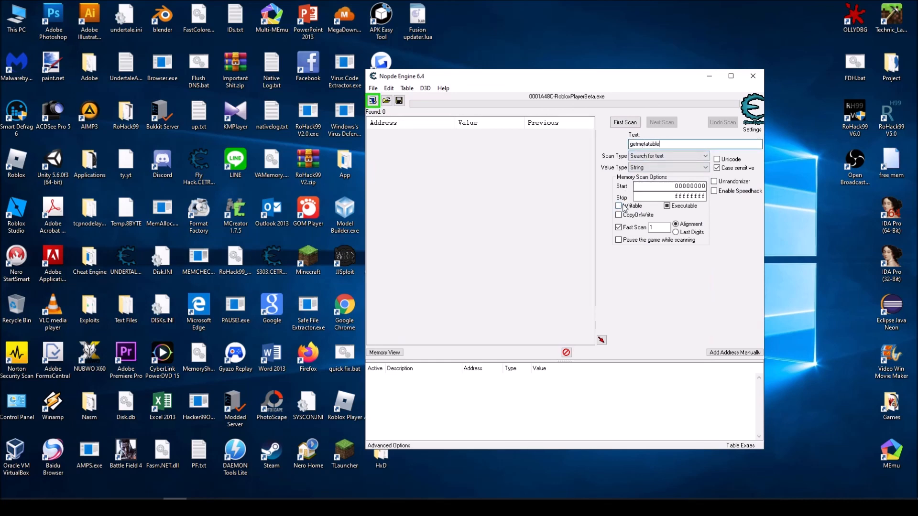
{"action": "left_click", "coordinate": [629, 123]}
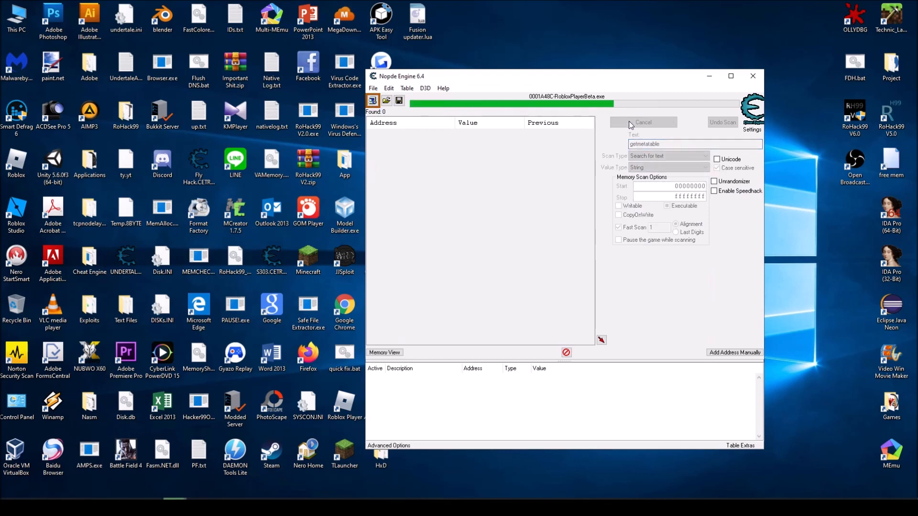
Add the found getmetatable string address to the address list and browse its memory region
{"action": "left_click", "coordinate": [450, 133]}
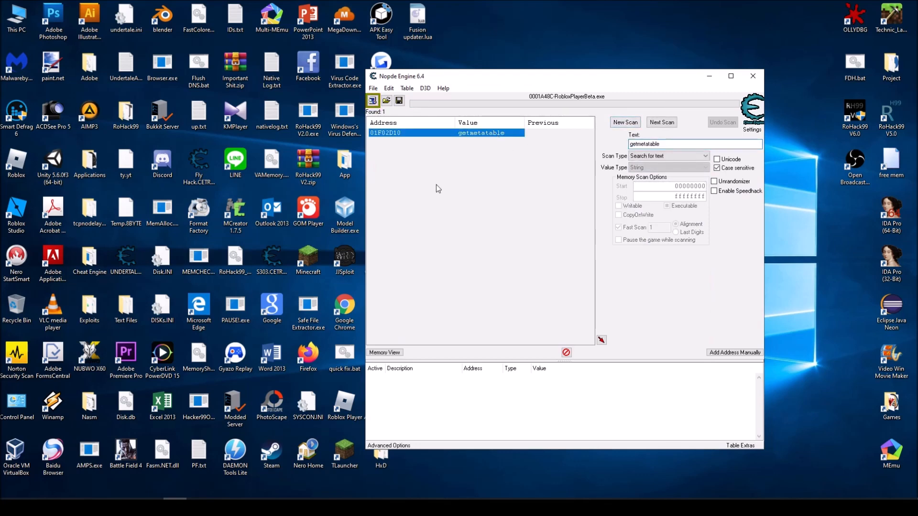
{"action": "left_click", "coordinate": [602, 340]}
{"action": "right_click", "coordinate": [484, 378]}
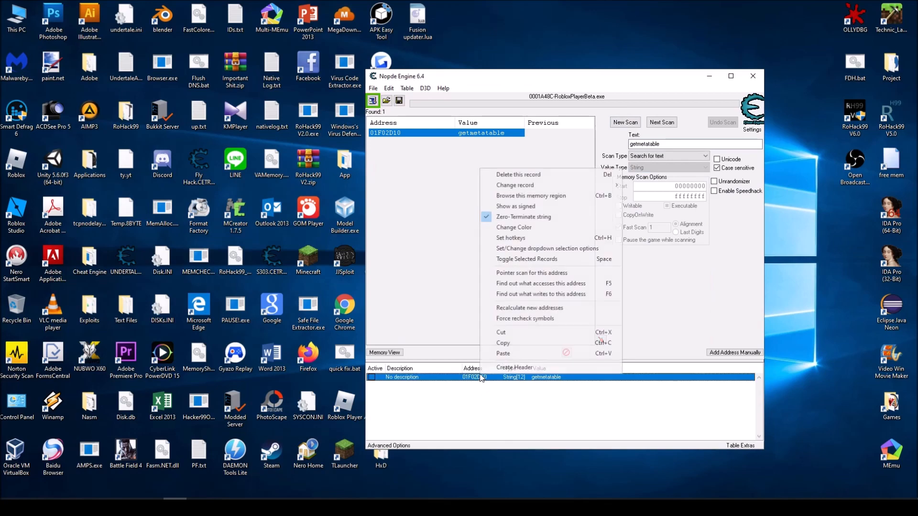
{"action": "left_click", "coordinate": [527, 195]}
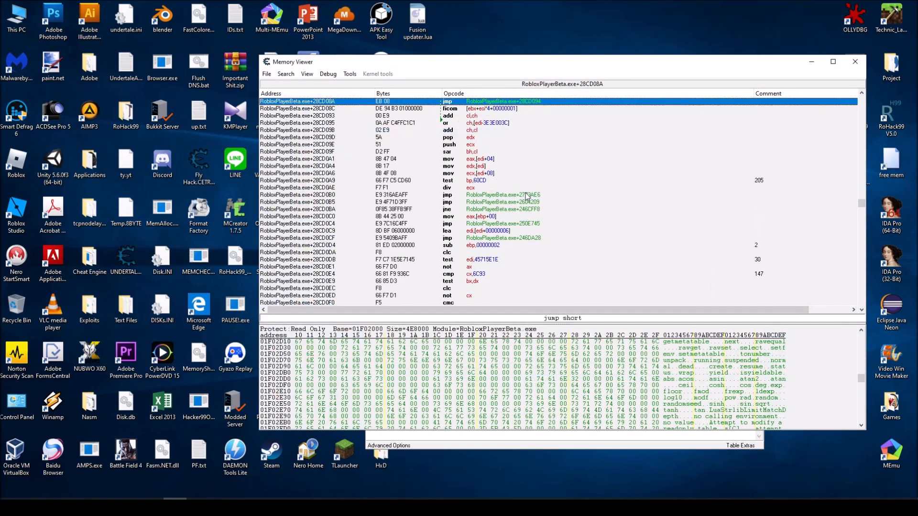
Copy the getmetatable string's address, 01F02D10, from the memory dump and close the memory viewer
{"action": "right_click", "coordinate": [300, 343]}
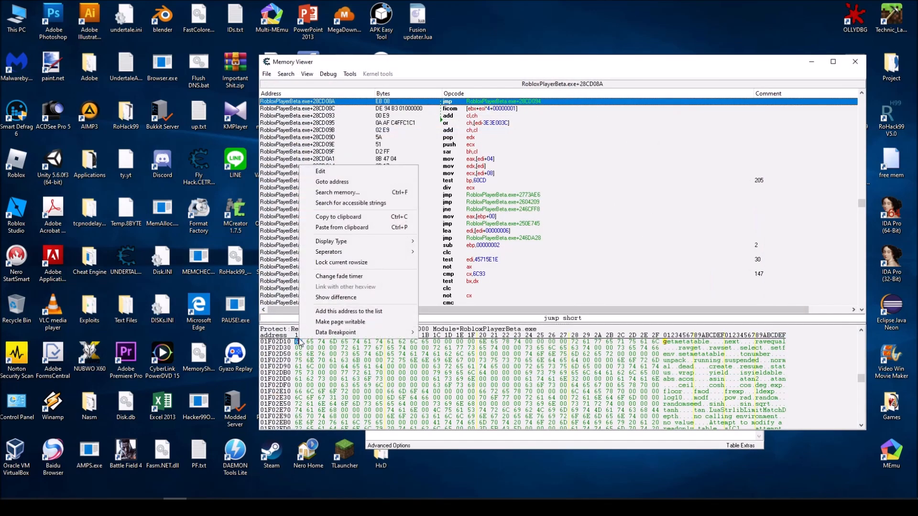
{"action": "left_click", "coordinate": [329, 180]}
{"action": "key", "text": "ctrl+c"}
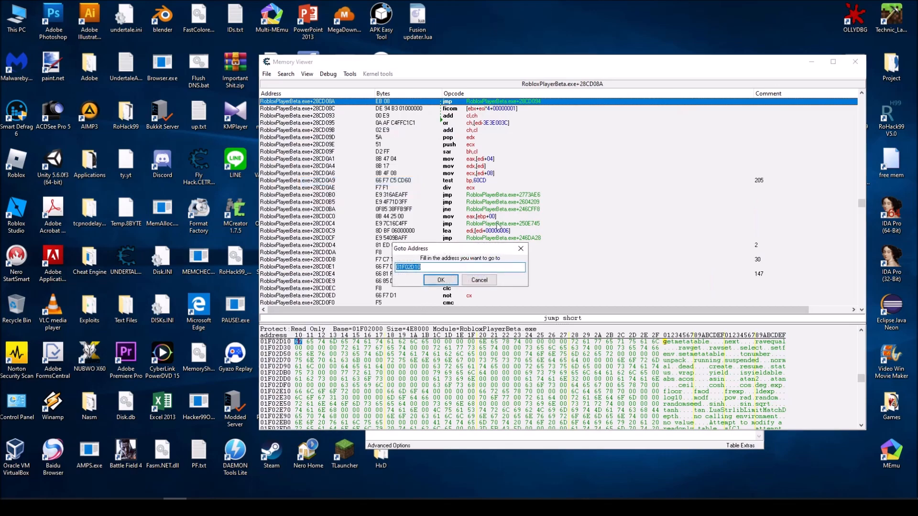
{"action": "left_click", "coordinate": [479, 280]}
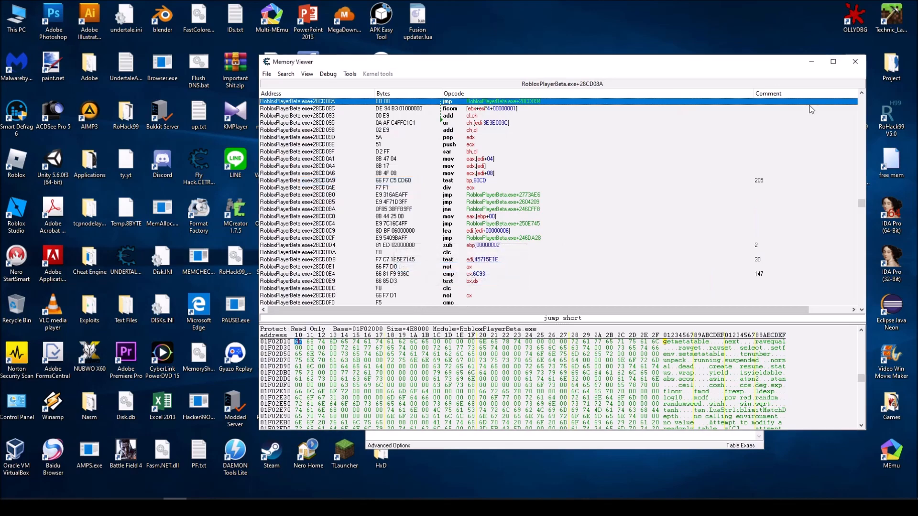
{"action": "left_click", "coordinate": [855, 61]}
Run a new 4 Bytes exact-value scan for the hexadecimal value 01F02D10
{"action": "left_click", "coordinate": [625, 122]}
{"action": "left_click", "coordinate": [646, 156]}
{"action": "left_click", "coordinate": [637, 139]}
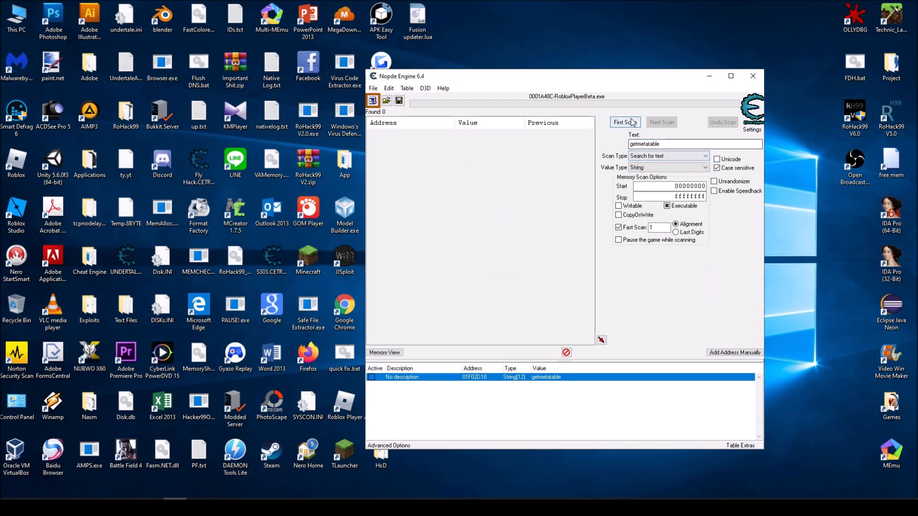
{"action": "left_click", "coordinate": [670, 167]}
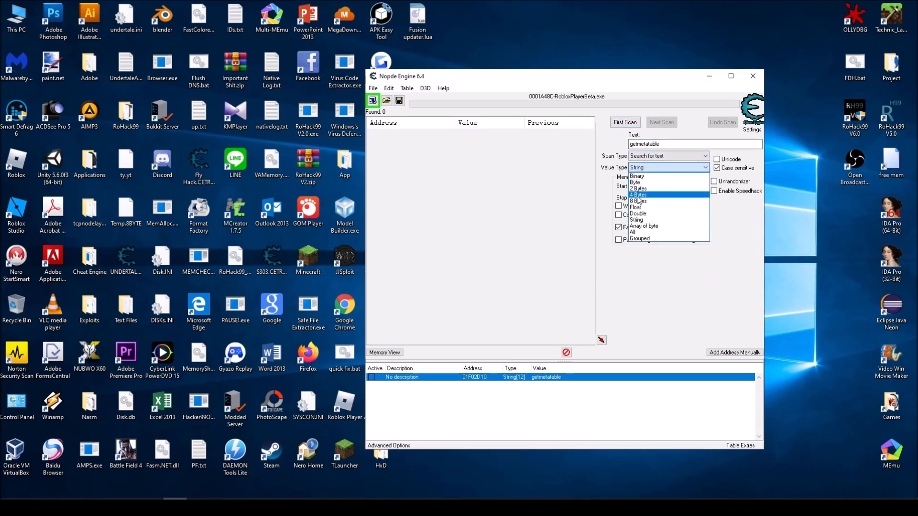
{"action": "left_click", "coordinate": [655, 195]}
{"action": "left_click", "coordinate": [645, 157]}
{"action": "left_click", "coordinate": [639, 163]}
{"action": "left_click", "coordinate": [611, 144]}
{"action": "left_click_drag", "start_coordinate": [677, 142], "coordinate": [570, 137]}
{"action": "key", "text": "ctrl+v"}
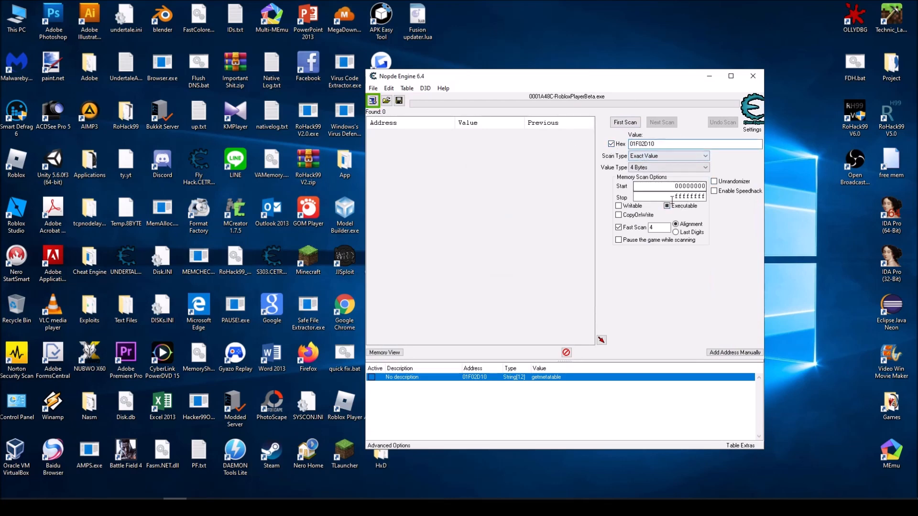
{"action": "left_click", "coordinate": [624, 123]}
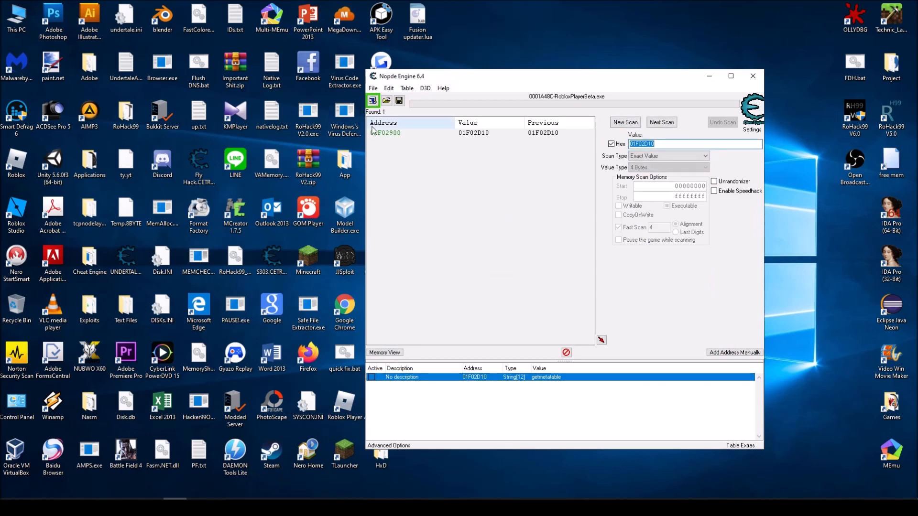
Add the found address that references the string to the address list and browse its memory region
{"action": "left_click", "coordinate": [601, 340]}
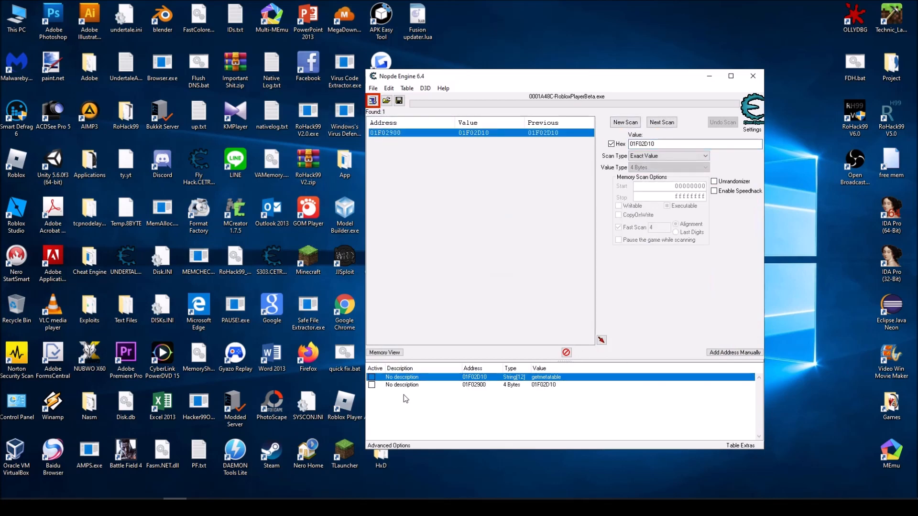
{"action": "double_click", "coordinate": [479, 385]}
{"action": "left_click", "coordinate": [482, 303]}
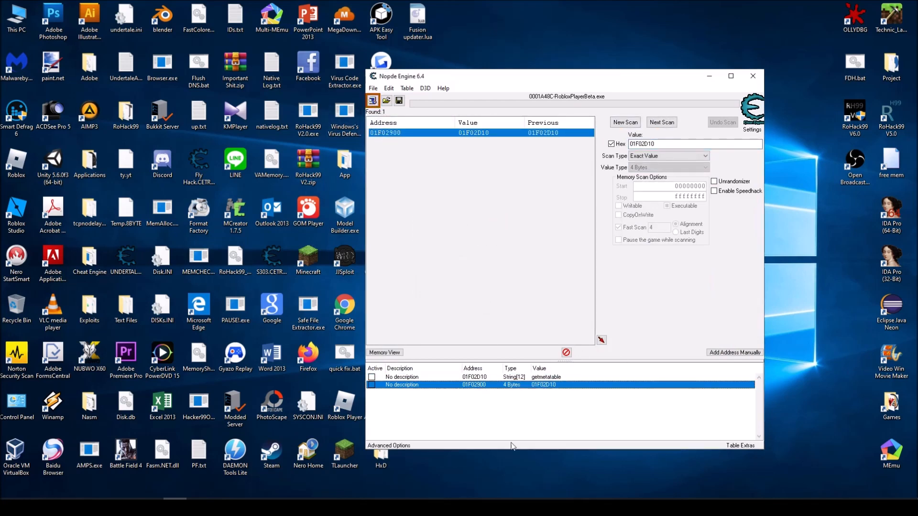
{"action": "right_click", "coordinate": [476, 385]}
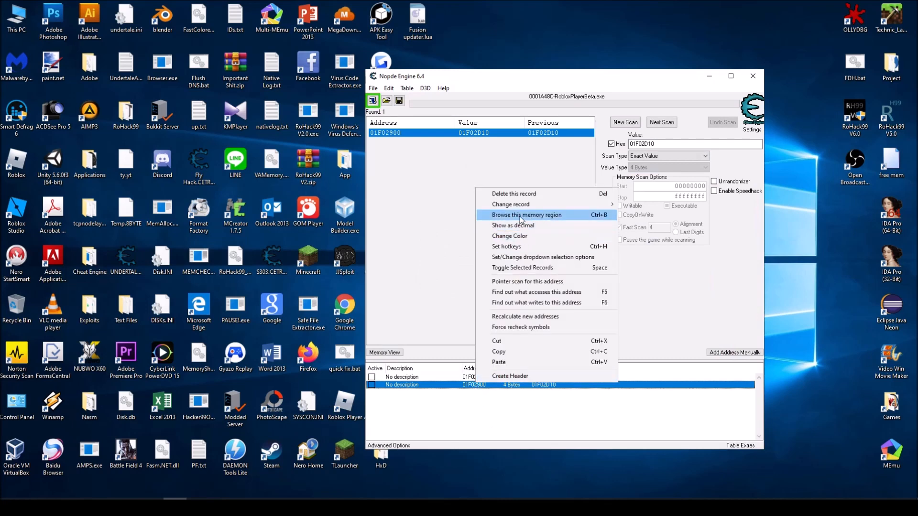
{"action": "left_click", "coordinate": [521, 217]}
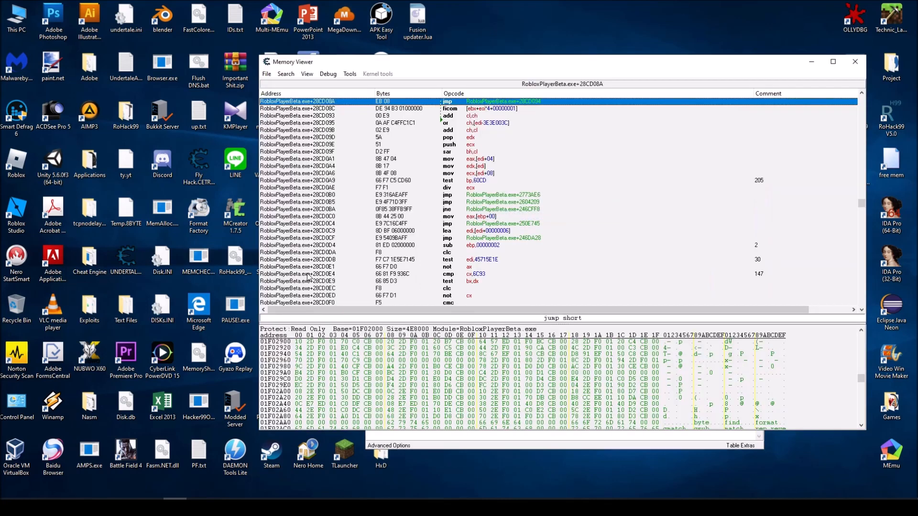
Reverse the four bytes that follow the string pointer and go to the resulting address 00CBC070 in the disassembly
{"action": "left_click_drag", "start_coordinate": [300, 341], "coordinate": [379, 347]}
{"action": "left_click_drag", "start_coordinate": [298, 341], "coordinate": [377, 348]}
{"action": "key", "text": "ctrl+c"}
{"action": "left_click", "coordinate": [429, 152]}
{"action": "right_click", "coordinate": [430, 152]}
{"action": "left_click", "coordinate": [439, 160]}
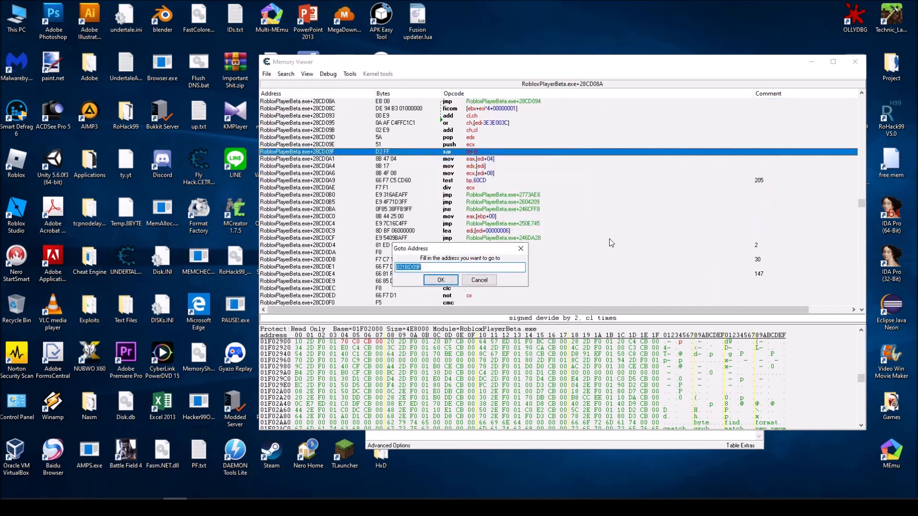
{"action": "key", "text": "ctrl+v"}
{"action": "key", "text": "BackSpace"}
{"action": "double_click", "coordinate": [404, 267]}
{"action": "key", "text": "ctrl+x"}
{"action": "left_click", "coordinate": [429, 267]}
{"action": "key", "text": "ctrl+v"}
{"action": "key", "text": "BackSpace"}
{"action": "key", "text": "BackSpace"}
{"action": "double_click", "coordinate": [415, 267]}
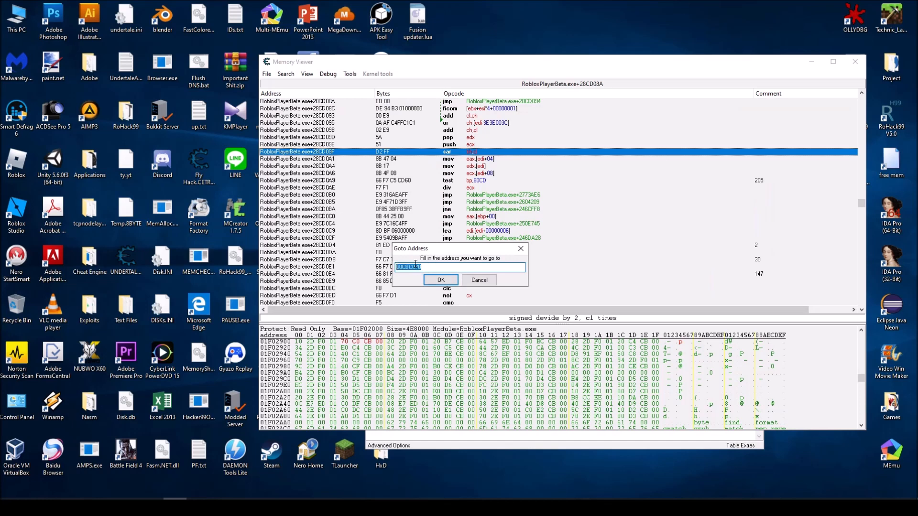
{"action": "left_click", "coordinate": [441, 281]}
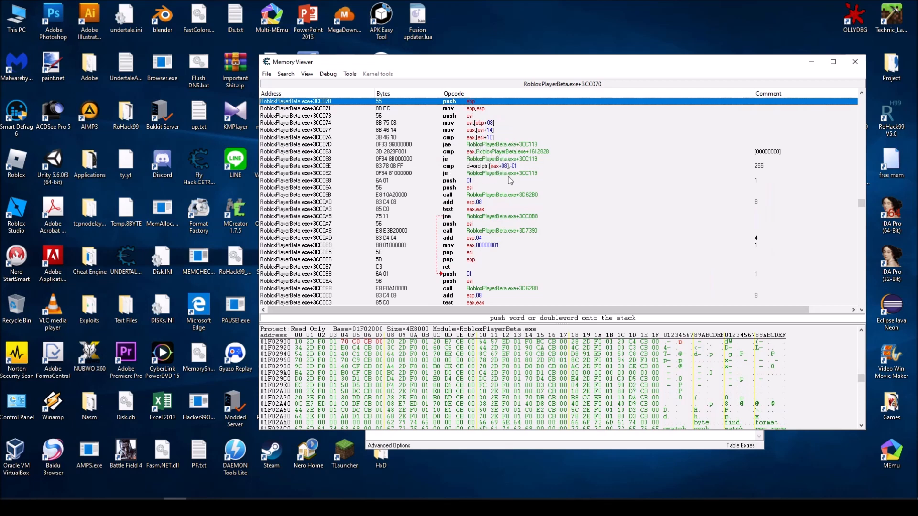
Examine the test and jne at +3CC0A3, the jump target at +3CC0B8, and the fall-through block ending in ret
{"action": "left_click", "coordinate": [446, 211]}
{"action": "left_click", "coordinate": [448, 217]}
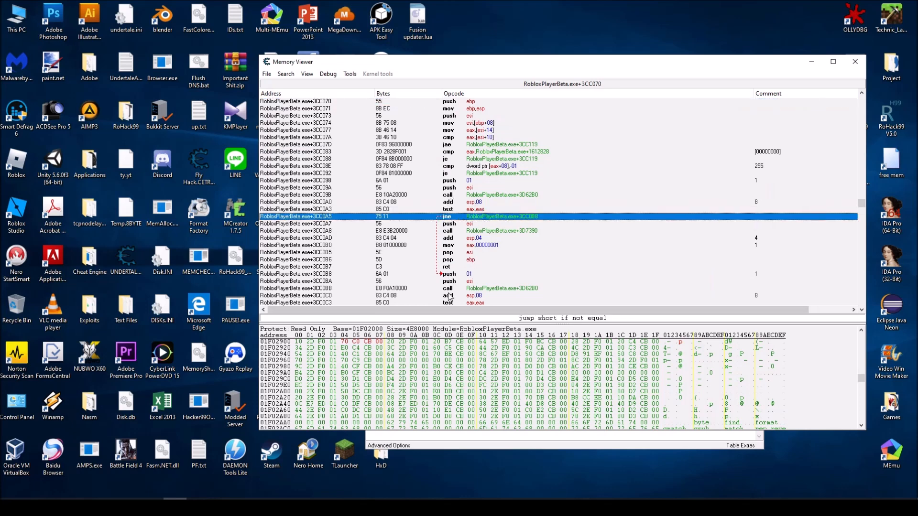
{"action": "left_click", "coordinate": [451, 274]}
{"action": "left_click", "coordinate": [454, 282]}
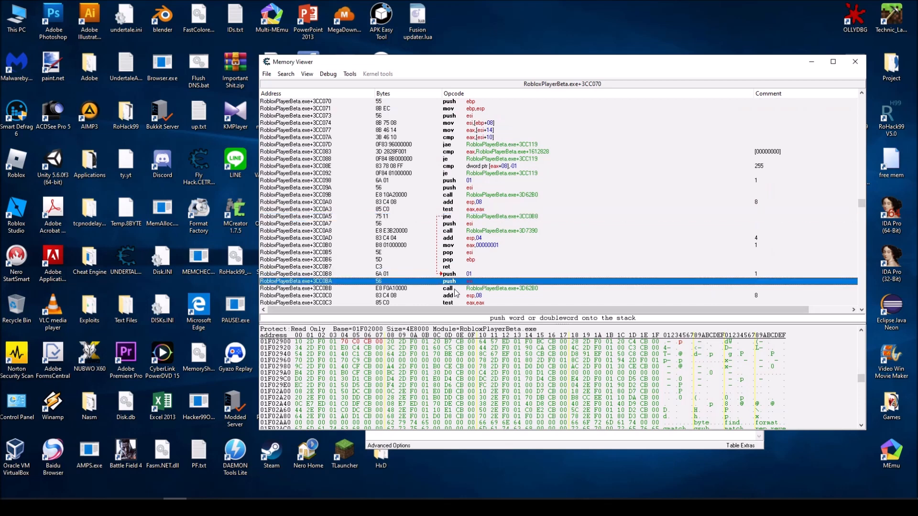
{"action": "left_click", "coordinate": [452, 289]}
{"action": "left_click", "coordinate": [461, 217]}
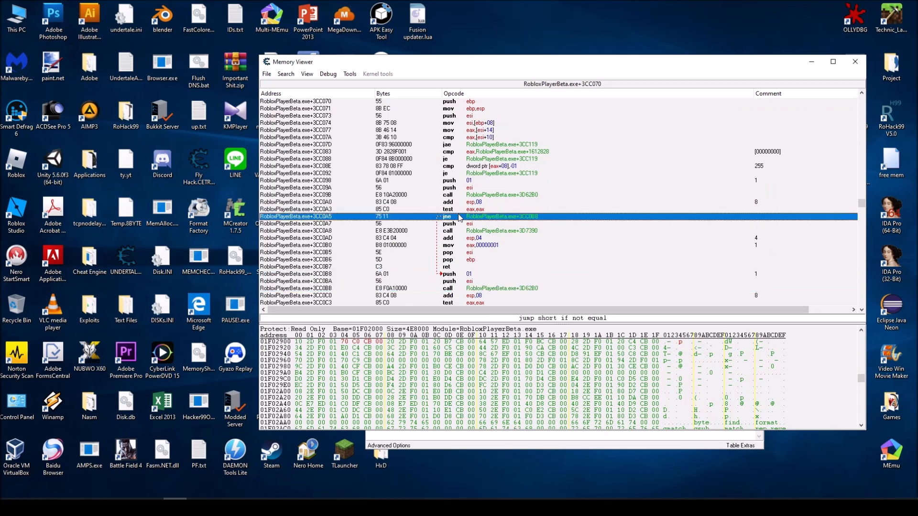
{"action": "left_click", "coordinate": [463, 224]}
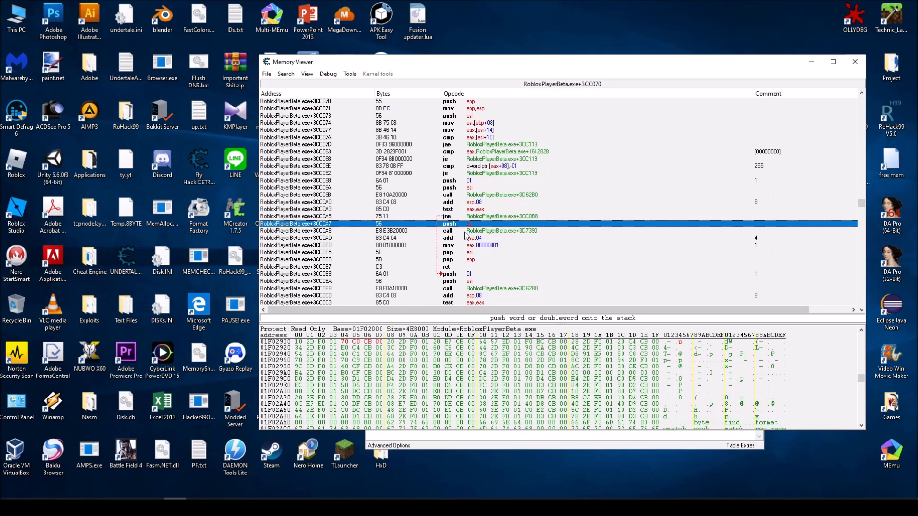
{"action": "left_click", "coordinate": [464, 232]}
{"action": "left_click", "coordinate": [466, 238]}
{"action": "left_click", "coordinate": [470, 246]}
{"action": "left_click", "coordinate": [471, 253]}
{"action": "left_click", "coordinate": [471, 266]}
{"action": "left_click", "coordinate": [475, 232]}
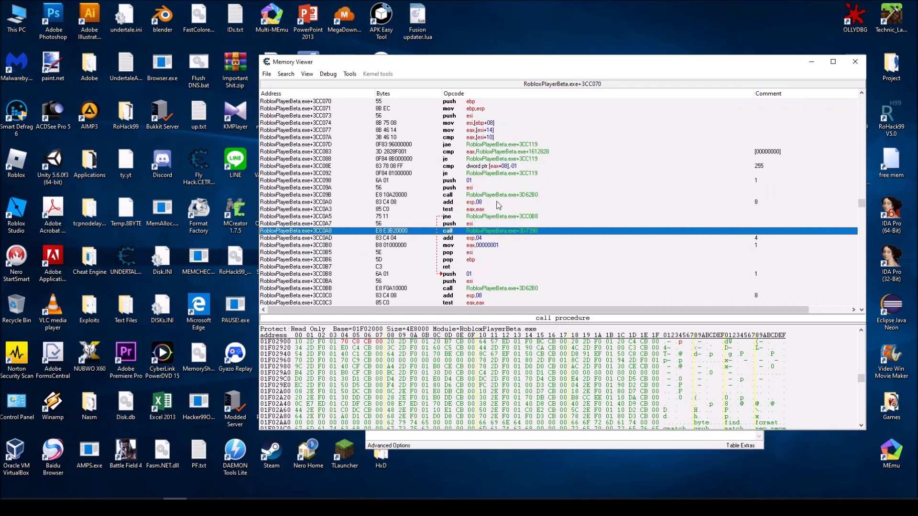
Compare the two calls to +3D62B0, with their pushed arguments and the stack cleanup and test around them
{"action": "left_click", "coordinate": [525, 195]}
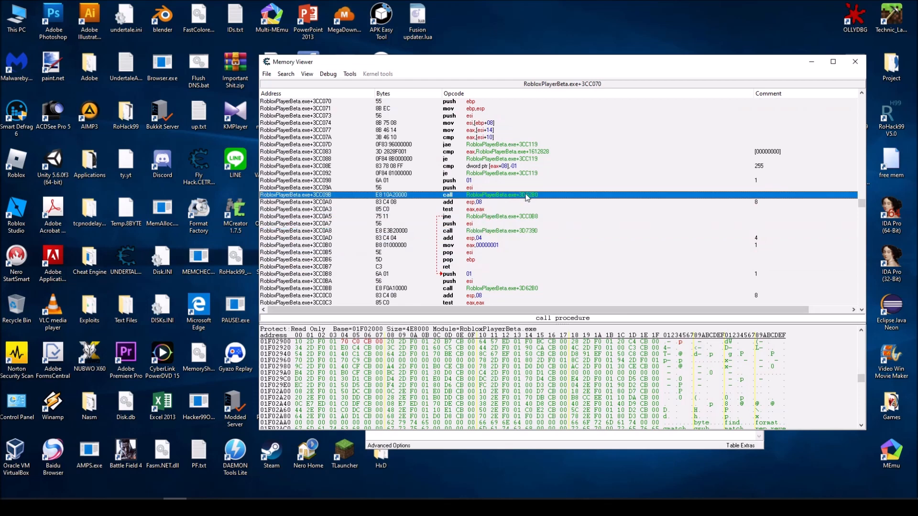
{"action": "left_click", "coordinate": [468, 274]}
{"action": "left_click", "coordinate": [469, 281]}
{"action": "left_click", "coordinate": [471, 295]}
{"action": "left_click", "coordinate": [470, 281]}
{"action": "left_click", "coordinate": [469, 275]}
{"action": "left_click", "coordinate": [472, 281]}
{"action": "left_click", "coordinate": [472, 289]}
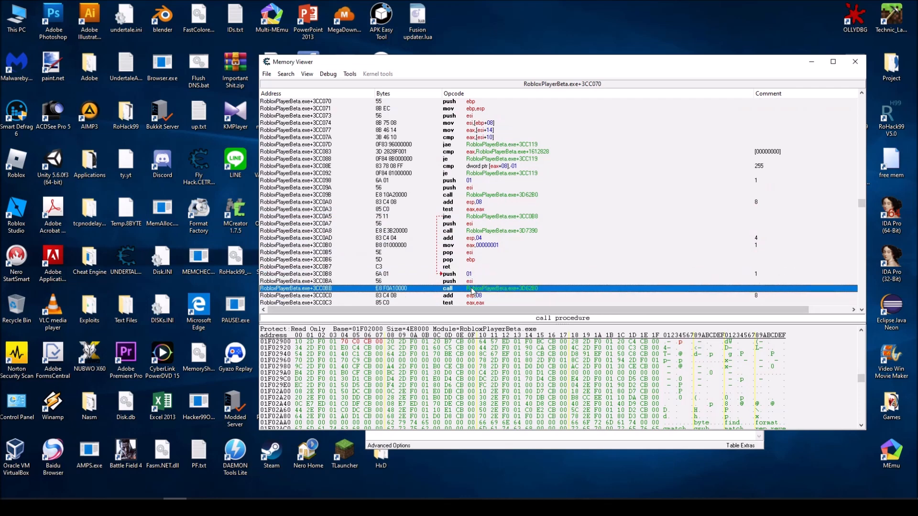
{"action": "left_click", "coordinate": [476, 195]}
{"action": "left_click", "coordinate": [478, 202]}
{"action": "left_click", "coordinate": [474, 194]}
{"action": "left_click", "coordinate": [479, 210]}
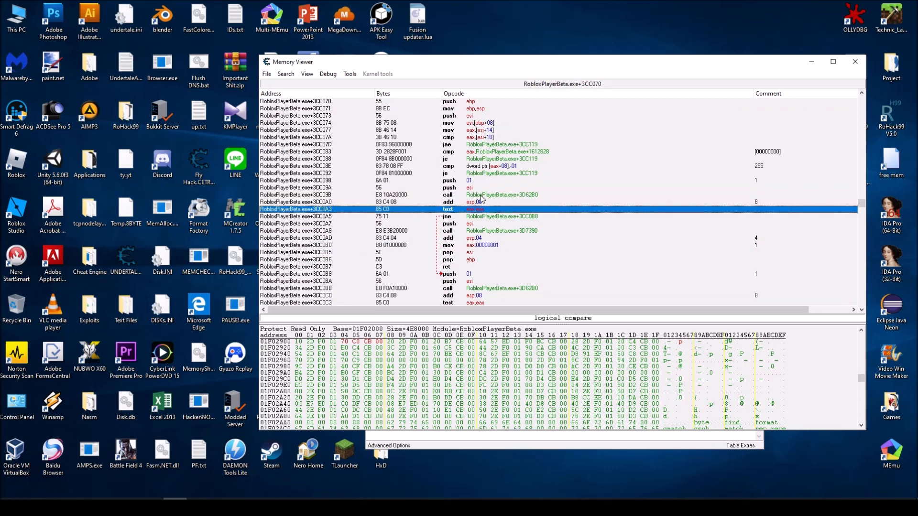
{"action": "left_click", "coordinate": [478, 196]}
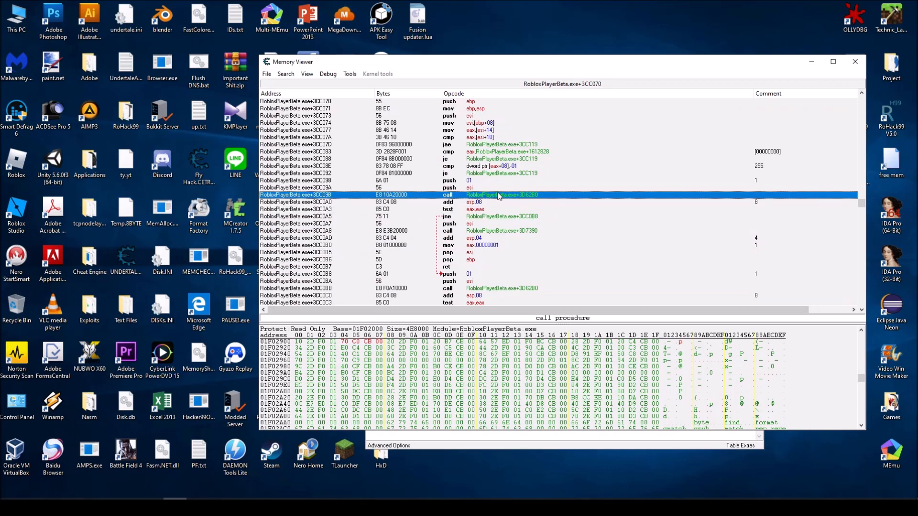
Trace the je at +3CC0C5 to its return block, and review the jne branch and the call to +3D7390
{"action": "scroll", "coordinate": [483, 277], "scroll_direction": "down", "scroll_amount": 1}
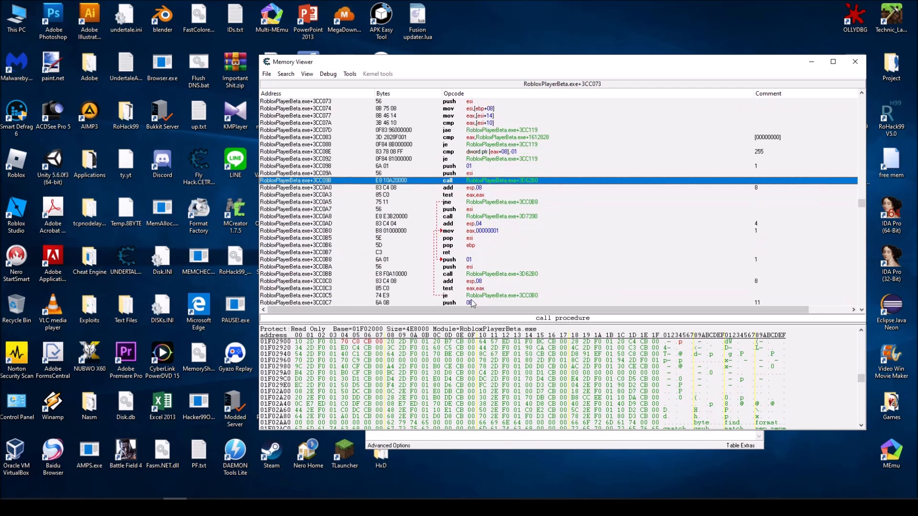
{"action": "scroll", "coordinate": [475, 253], "scroll_direction": "down", "scroll_amount": 1}
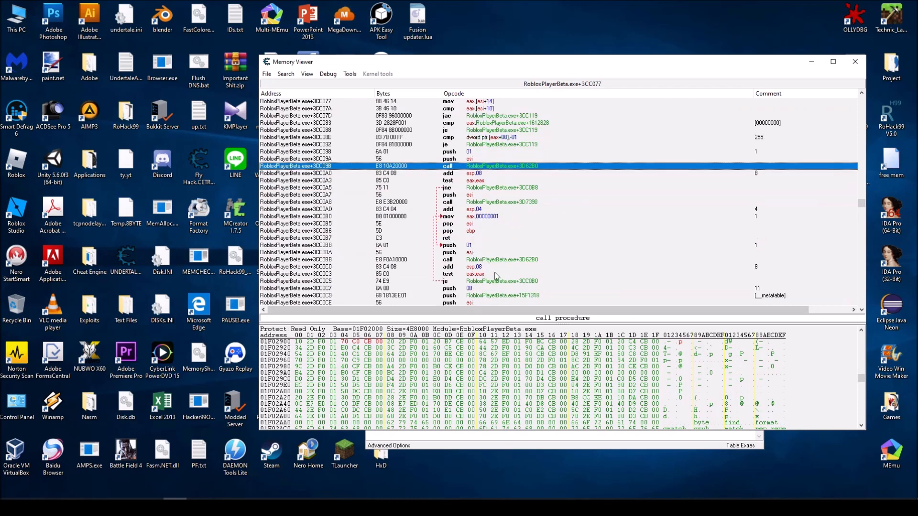
{"action": "left_click", "coordinate": [487, 281]}
{"action": "left_click", "coordinate": [475, 273]}
{"action": "left_click", "coordinate": [472, 280]}
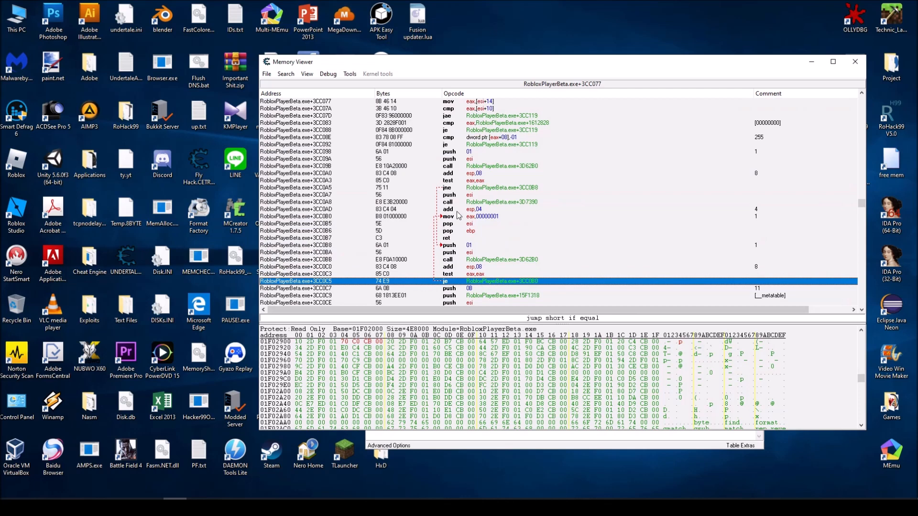
{"action": "left_click", "coordinate": [462, 216]}
{"action": "left_click", "coordinate": [465, 225]}
{"action": "left_click", "coordinate": [466, 232]}
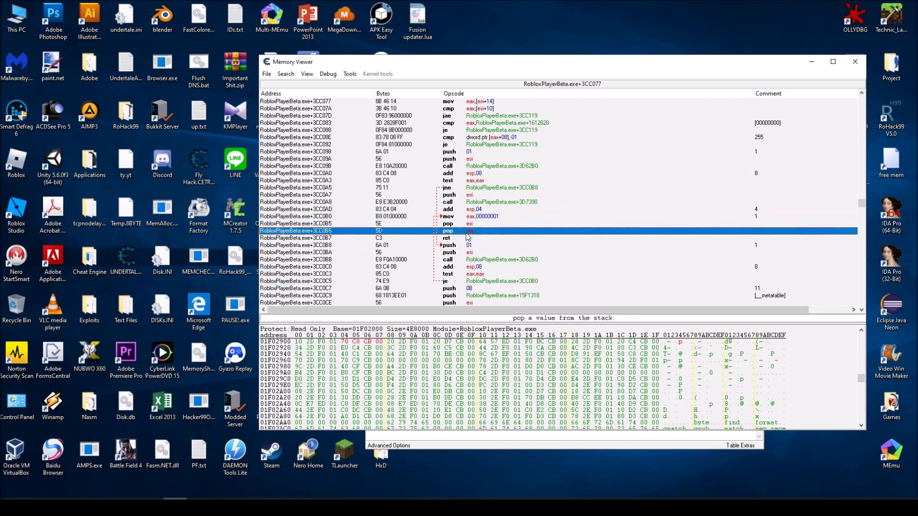
{"action": "left_click", "coordinate": [466, 238]}
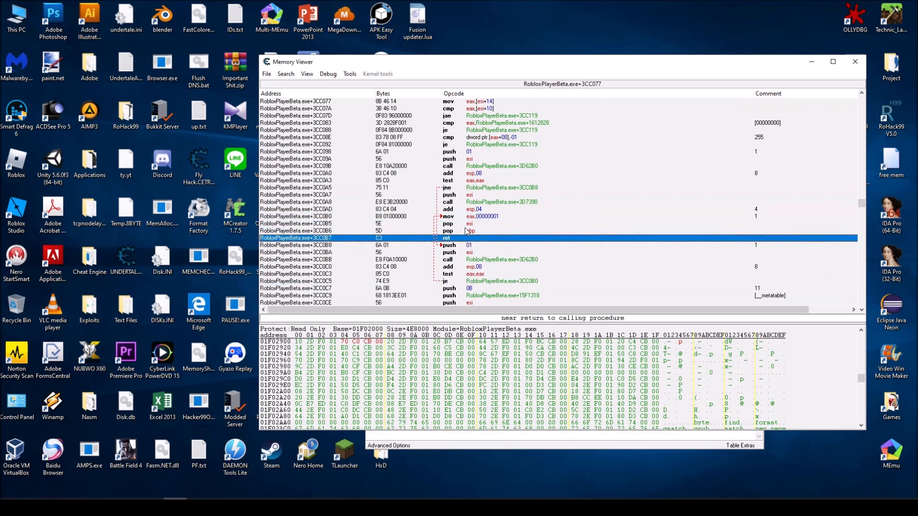
{"action": "left_click", "coordinate": [488, 181]}
{"action": "left_click", "coordinate": [487, 188]}
{"action": "left_click", "coordinate": [488, 203]}
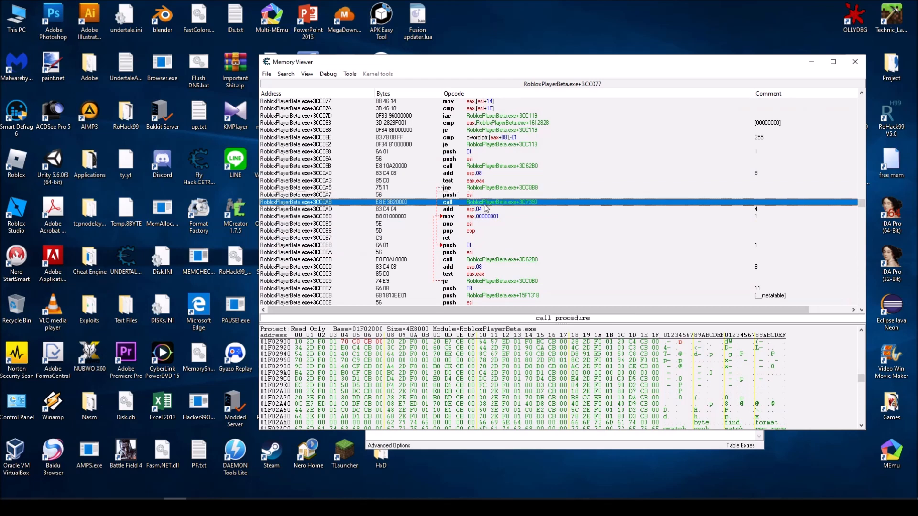
Examine the push and call to +3D7390, the stack cleanup, and the return block from +3CC0B0 through ret
{"action": "left_click", "coordinate": [478, 196]}
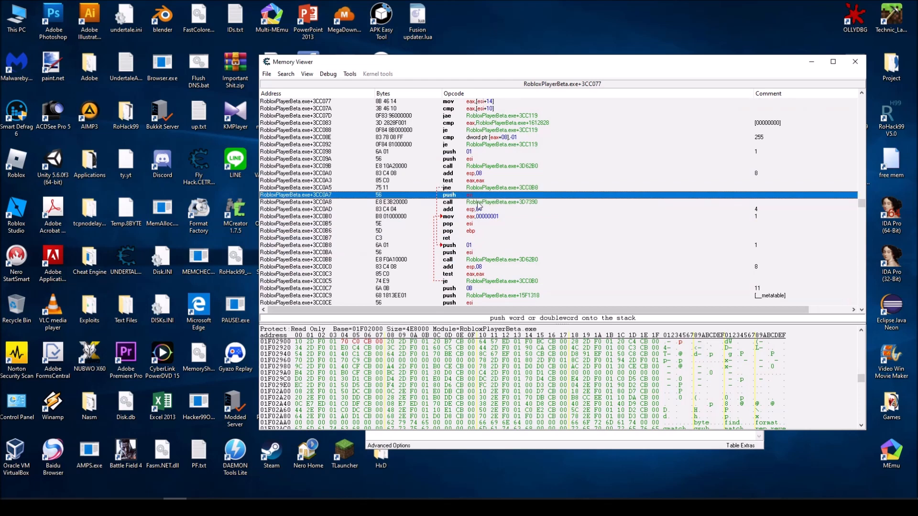
{"action": "left_click", "coordinate": [479, 202]}
{"action": "left_click", "coordinate": [476, 209]}
{"action": "left_click", "coordinate": [474, 217]}
{"action": "left_click", "coordinate": [473, 210]}
{"action": "left_click", "coordinate": [472, 217]}
{"action": "left_click", "coordinate": [474, 225]}
{"action": "left_click", "coordinate": [477, 237]}
{"action": "left_click", "coordinate": [472, 218]}
{"action": "scroll", "coordinate": [473, 215], "scroll_direction": "up", "scroll_amount": 1}
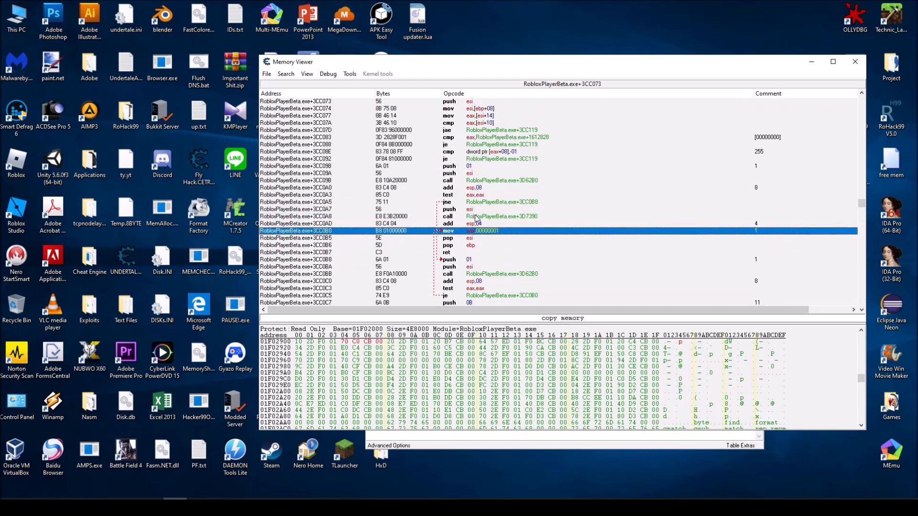
Copy the target address of the call at +3CC09B and go to that function's start in the disassembly
{"action": "left_click", "coordinate": [494, 181]}
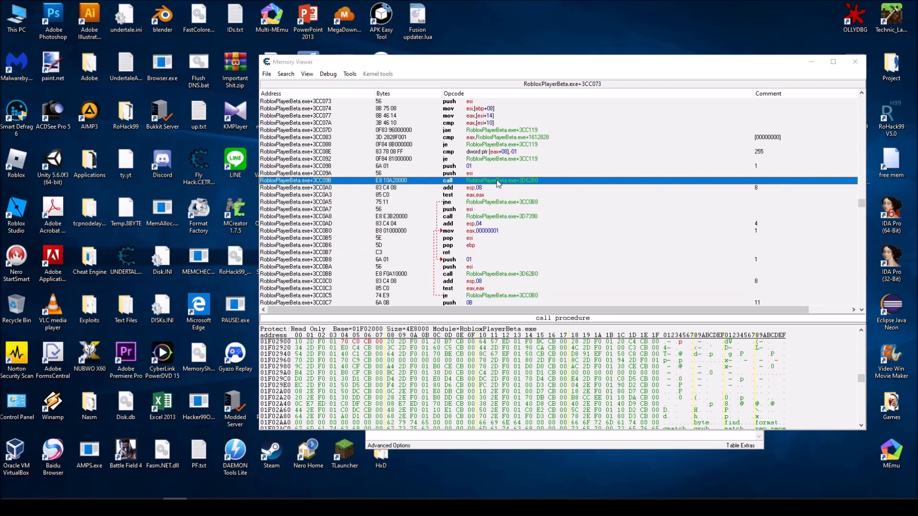
{"action": "double_click", "coordinate": [499, 183]}
{"action": "left_click_drag", "start_coordinate": [430, 267], "coordinate": [411, 275]}
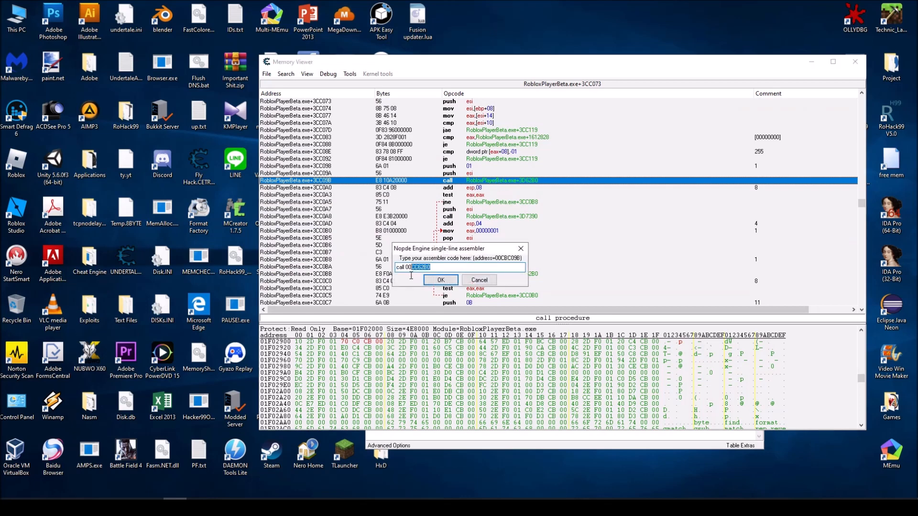
{"action": "left_click", "coordinate": [521, 248]}
{"action": "left_click", "coordinate": [337, 161]}
{"action": "right_click", "coordinate": [336, 164]}
{"action": "left_click", "coordinate": [406, 168]}
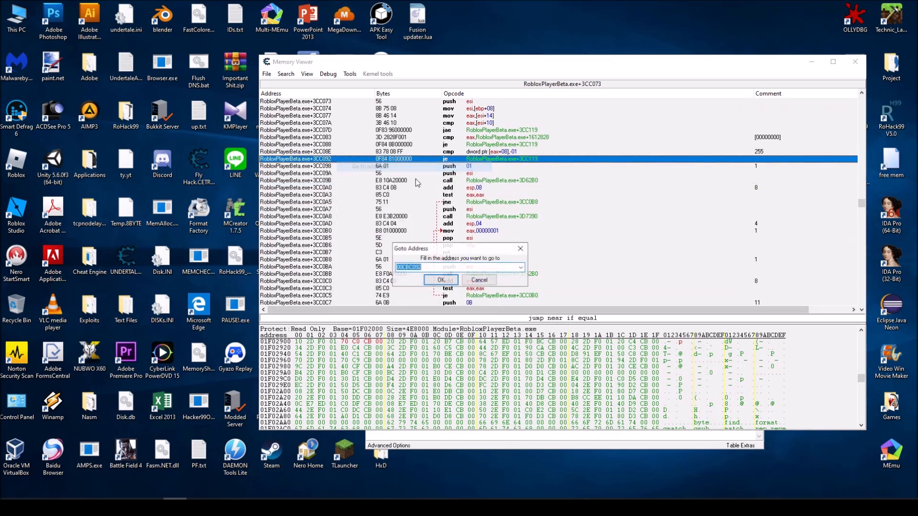
{"action": "left_click", "coordinate": [438, 282]}
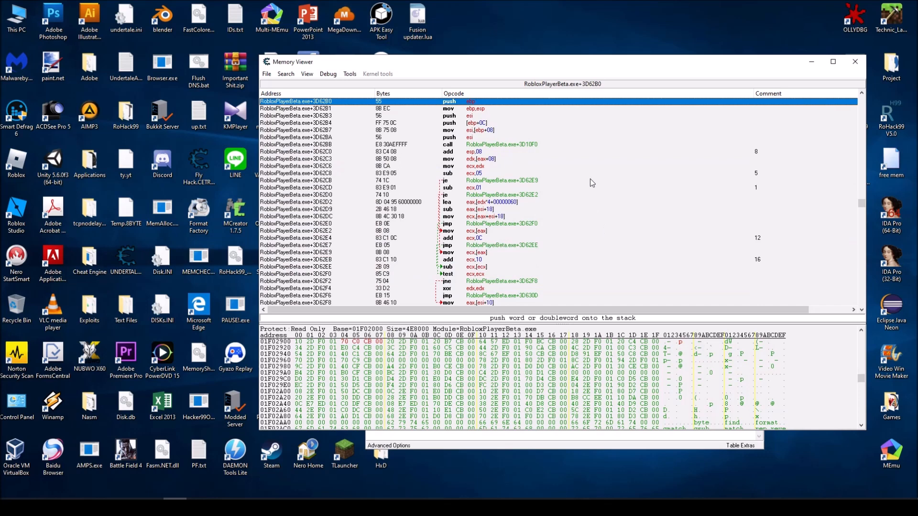
{"action": "scroll", "coordinate": [590, 179], "scroll_direction": "down", "scroll_amount": 3}
{"action": "scroll", "coordinate": [590, 177], "scroll_direction": "up", "scroll_amount": 4}
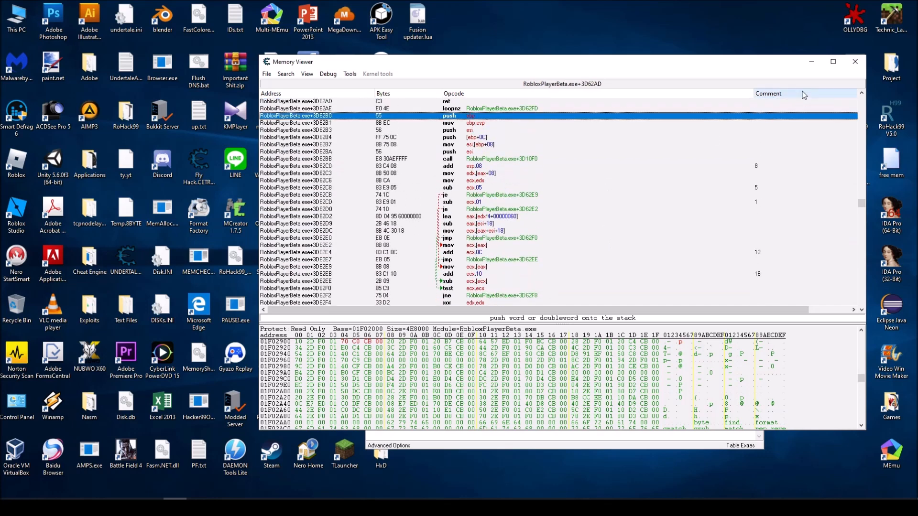
Copy the function's start address 00CC62B0 at +3D62B0 and minimize the Memory Viewer
{"action": "left_click", "coordinate": [811, 62]}
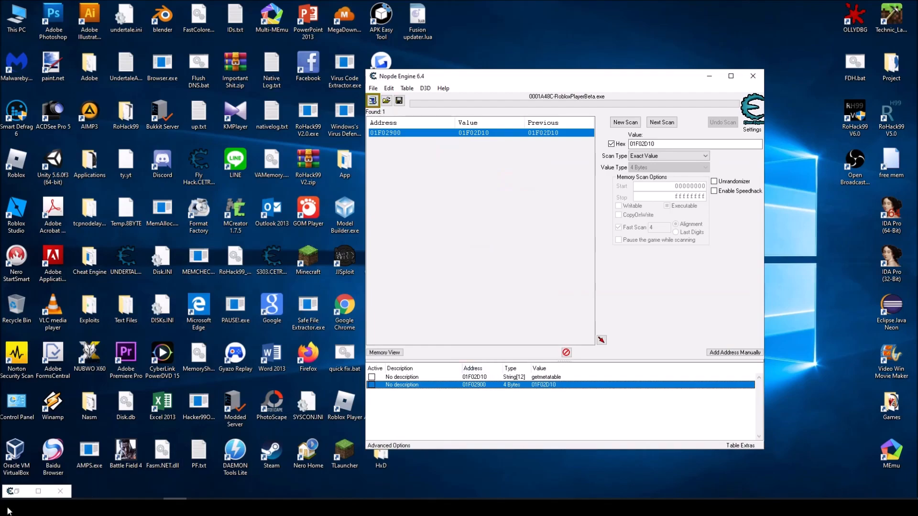
{"action": "double_click", "coordinate": [411, 5]}
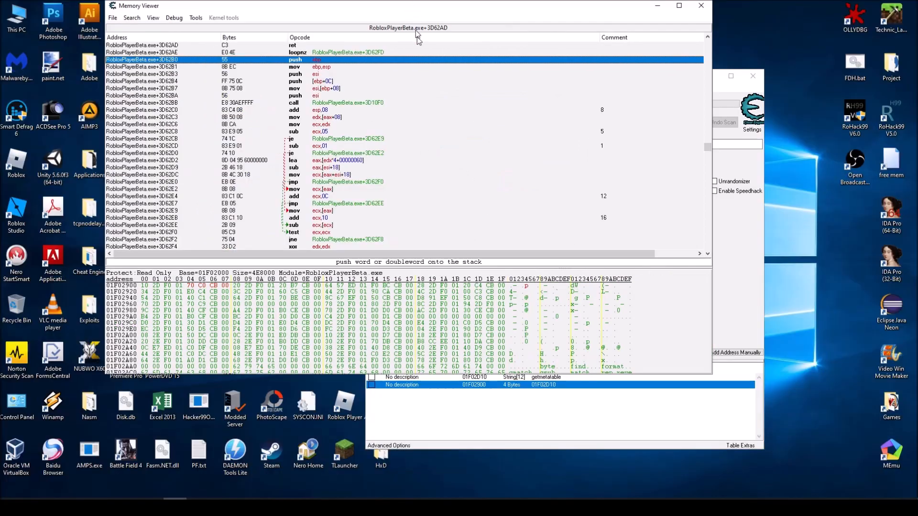
{"action": "right_click", "coordinate": [369, 165]}
{"action": "left_click", "coordinate": [392, 168]}
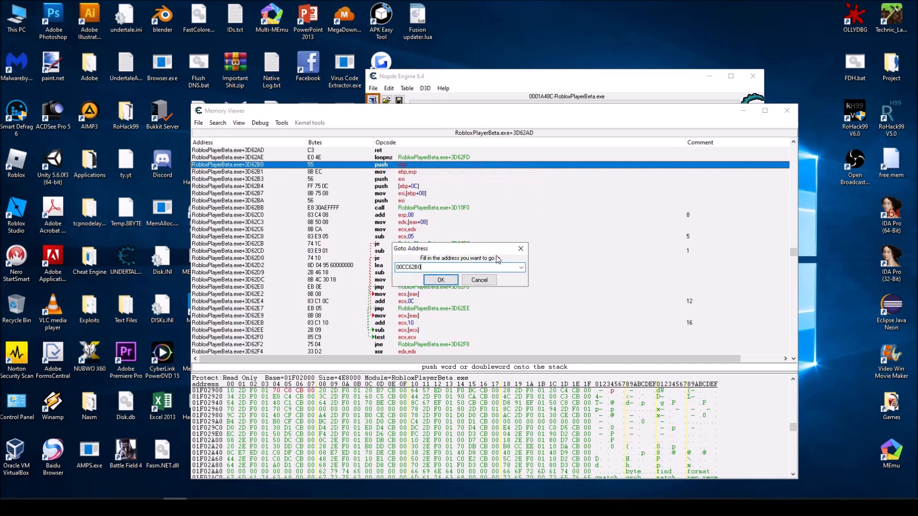
{"action": "key", "text": "Return"}
{"action": "double_click", "coordinate": [252, 167]}
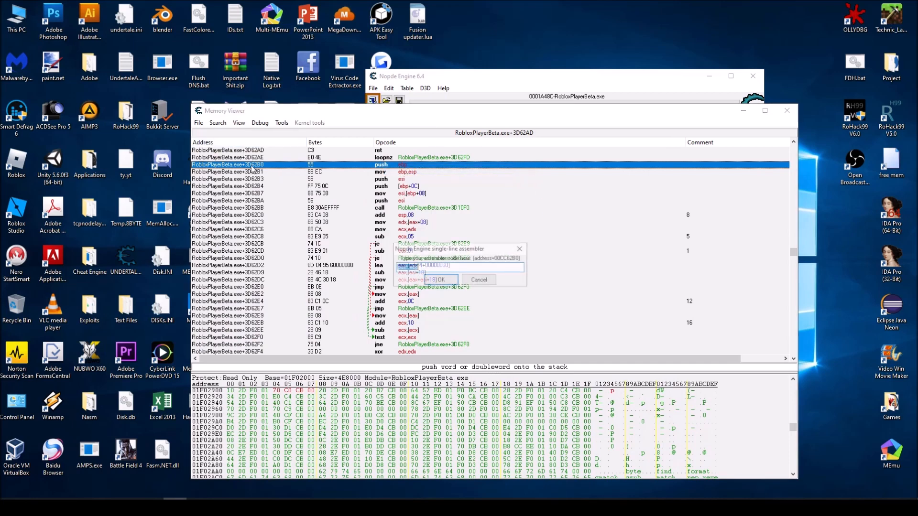
{"action": "left_click", "coordinate": [521, 248]}
{"action": "right_click", "coordinate": [235, 165]}
{"action": "left_click", "coordinate": [251, 170]}
{"action": "key", "text": "ctrl+c"}
{"action": "left_click", "coordinate": [521, 249]}
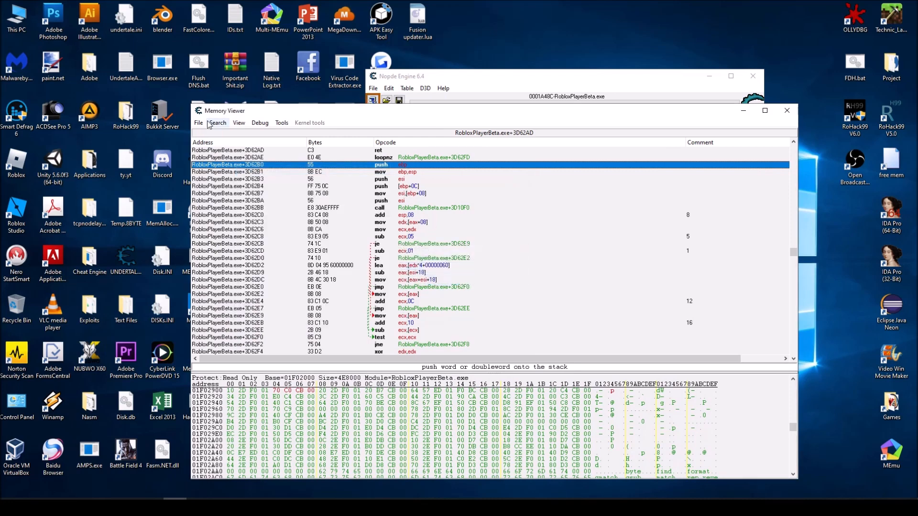
{"action": "left_click", "coordinate": [743, 111]}
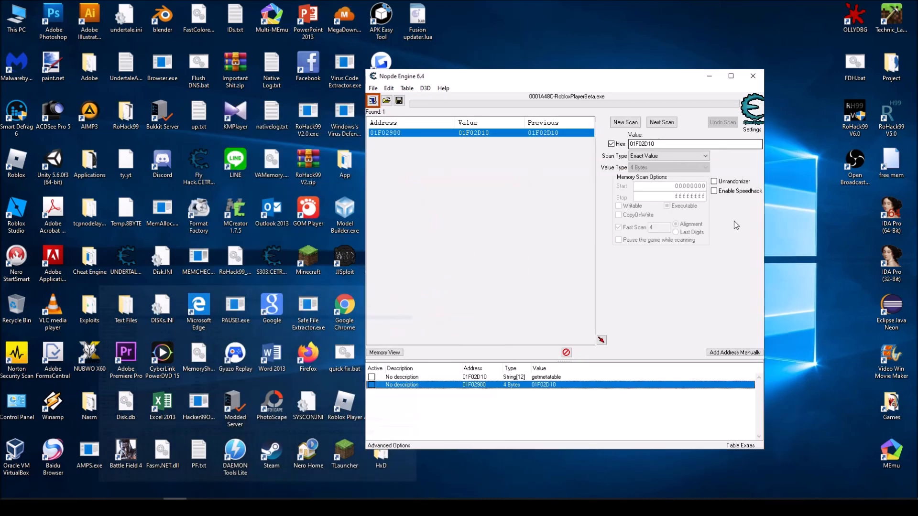
Manually add a 4 Bytes entry with the address expression 00CC62B0-RobloxPlayerBeta.exe+400000 to the address list
{"action": "left_click", "coordinate": [728, 354]}
{"action": "key", "text": "ctrl+v"}
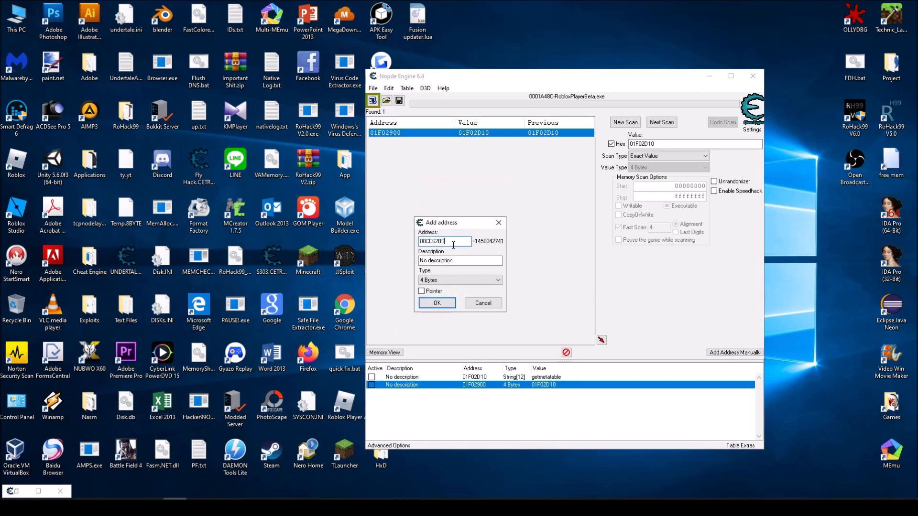
{"action": "type", "text": "-Roblox"}
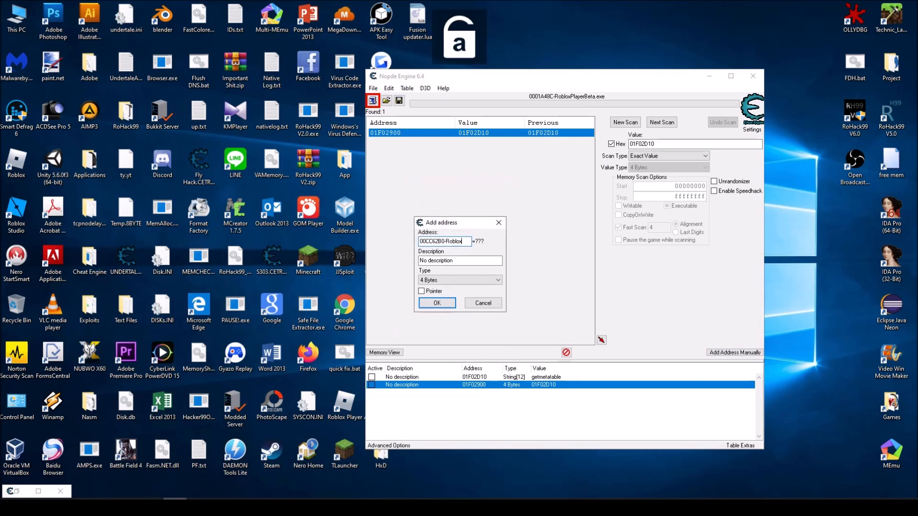
{"action": "type", "text": "PlayerB"}
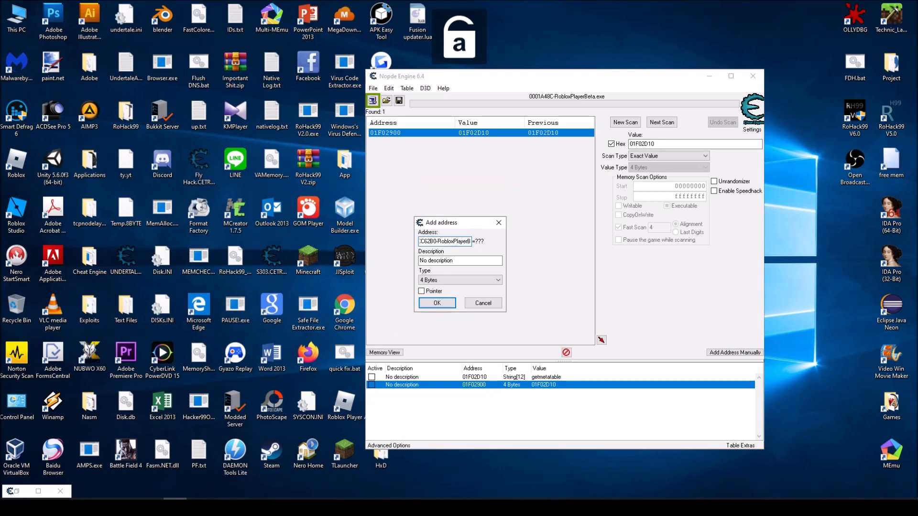
{"action": "type", "text": "eta.exe"}
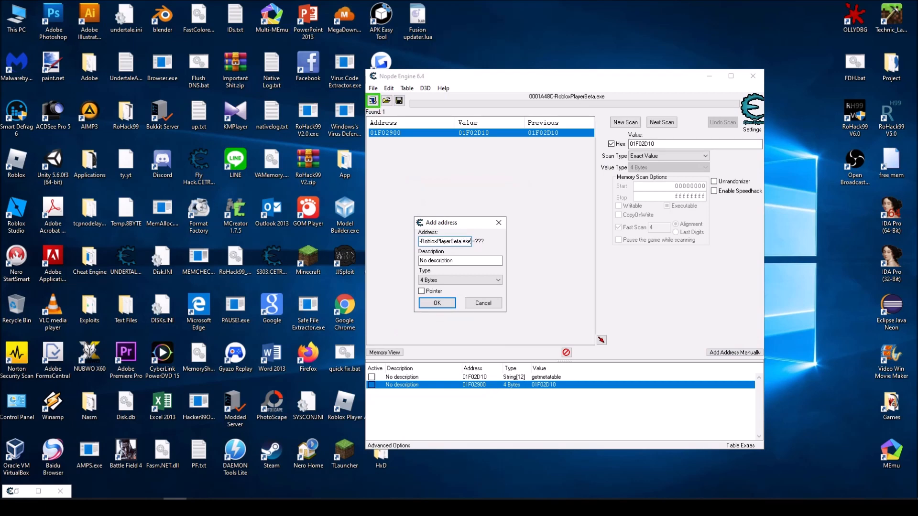
{"action": "type", "text": "+"}
{"action": "key", "text": "BackSpace"}
{"action": "type", "text": "+"}
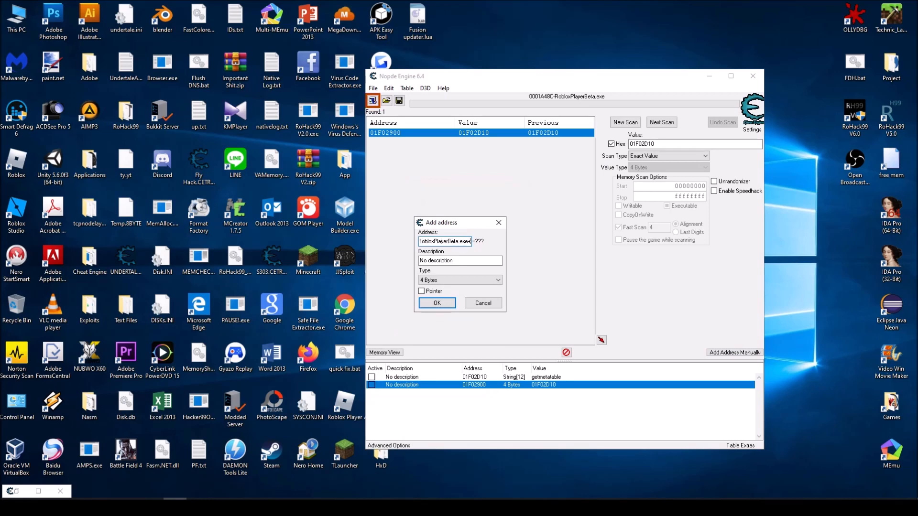
{"action": "type", "text": "400000"}
{"action": "left_click", "coordinate": [436, 304]}
{"action": "left_click", "coordinate": [478, 393]}
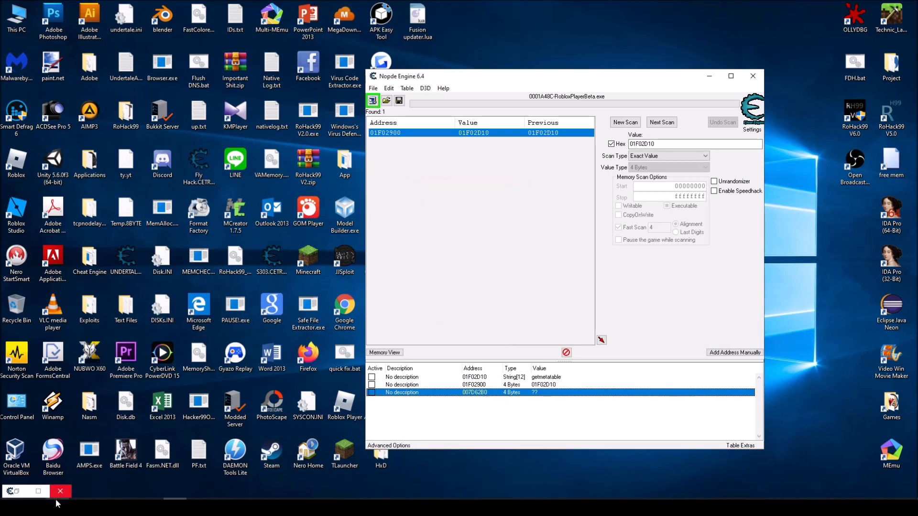
{"action": "left_click", "coordinate": [34, 511]}
{"action": "type", "text": "nasm"}
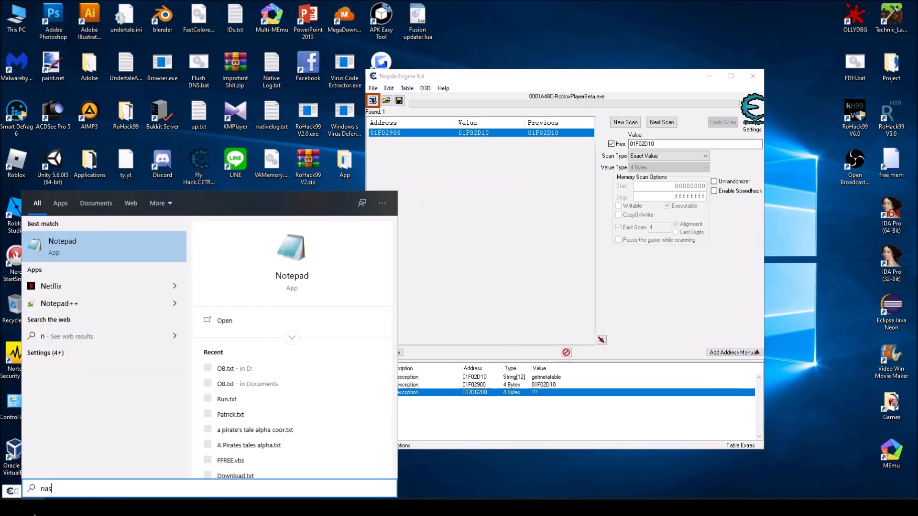
{"action": "left_click", "coordinate": [80, 255]}
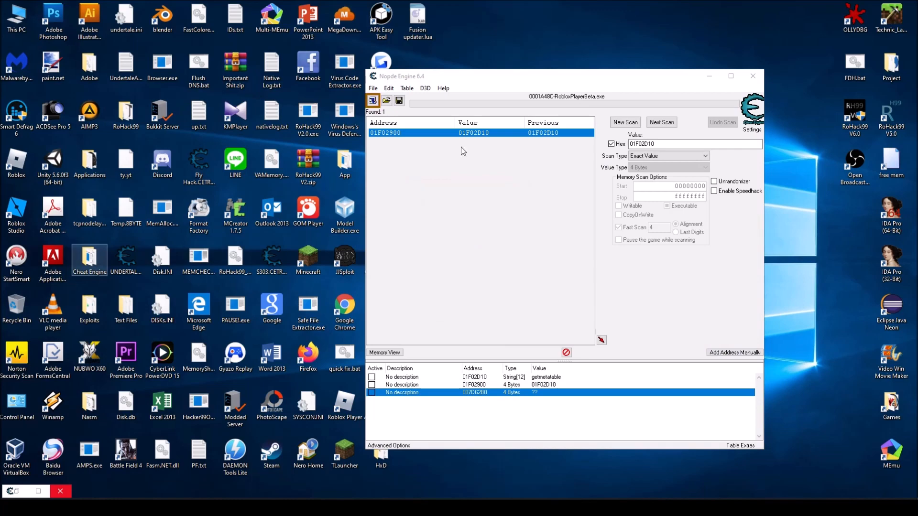
{"action": "left_click", "coordinate": [518, 148]}
Open a blank Notepad document and move its window over the scanner, leaving the address list visible
{"action": "key", "text": "super+s"}
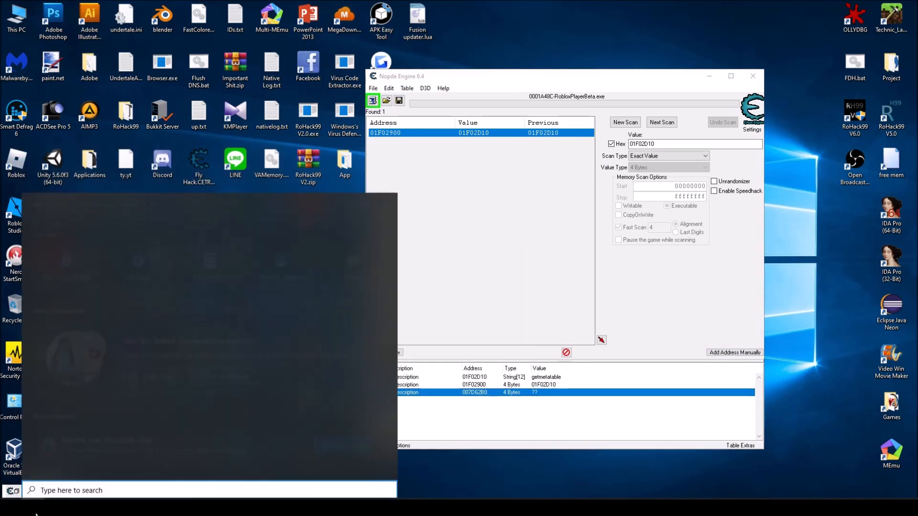
{"action": "type", "text": "b"}
{"action": "key", "text": "BackSpace"}
{"action": "type", "text": "n"}
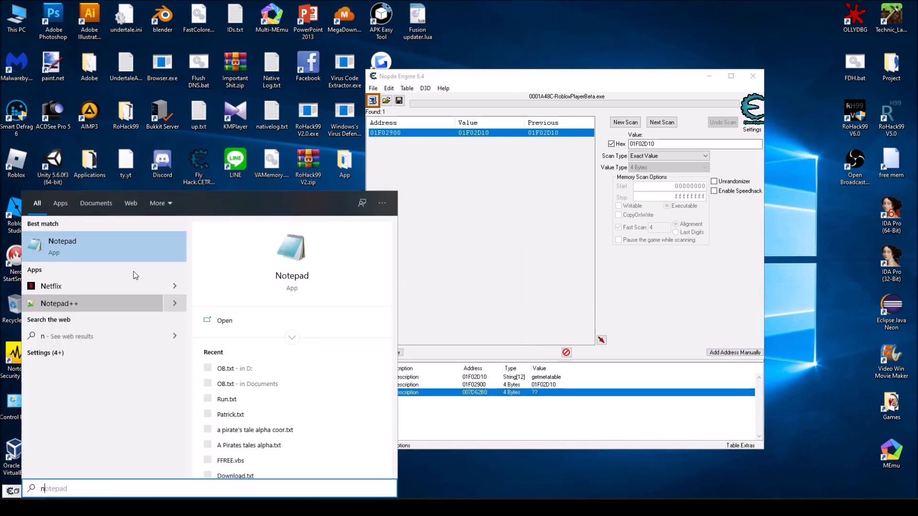
{"action": "left_click", "coordinate": [78, 249]}
{"action": "left_click_drag", "start_coordinate": [421, 257], "coordinate": [628, 109]}
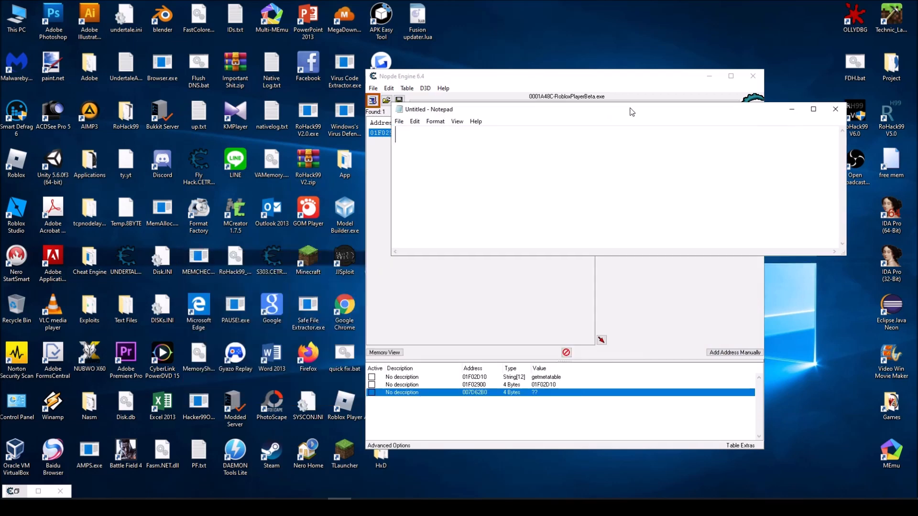
Note the rebased function address 7D62B0 in the blank document
{"action": "key", "text": "Caps_Lock"}
{"action": "type", "text": "7D"}
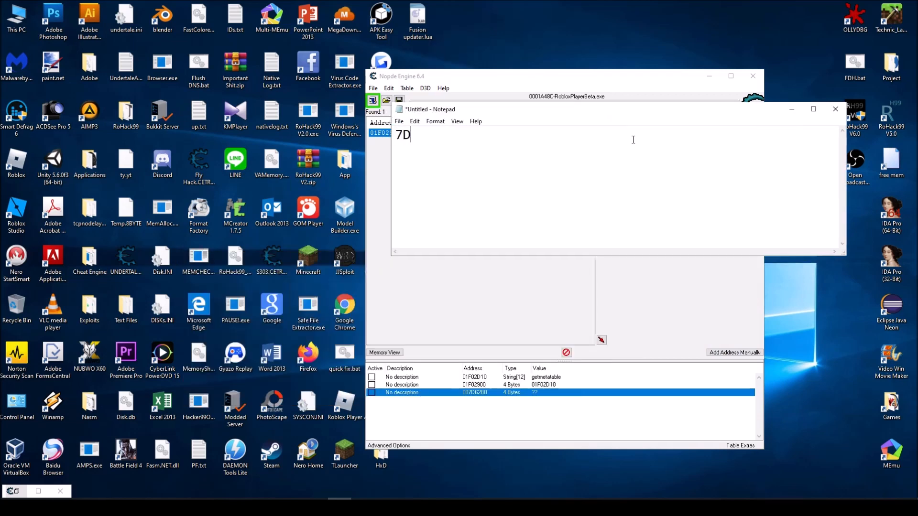
{"action": "type", "text": "62B0"}
{"action": "left_click_drag", "start_coordinate": [495, 143], "coordinate": [235, 122]}
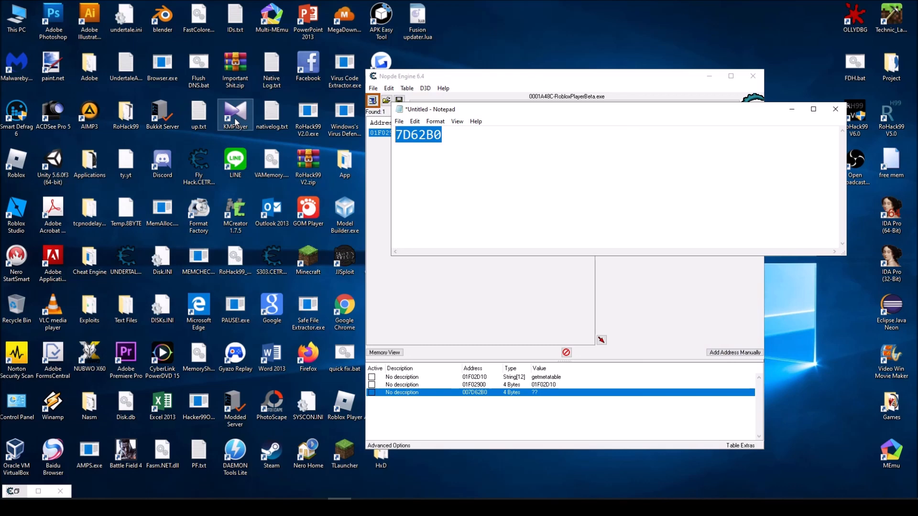
{"action": "left_click", "coordinate": [551, 156]}
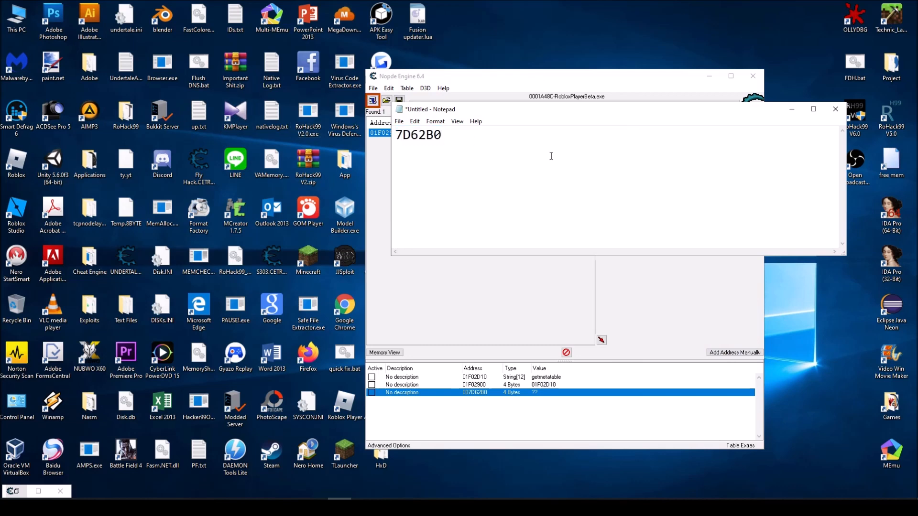